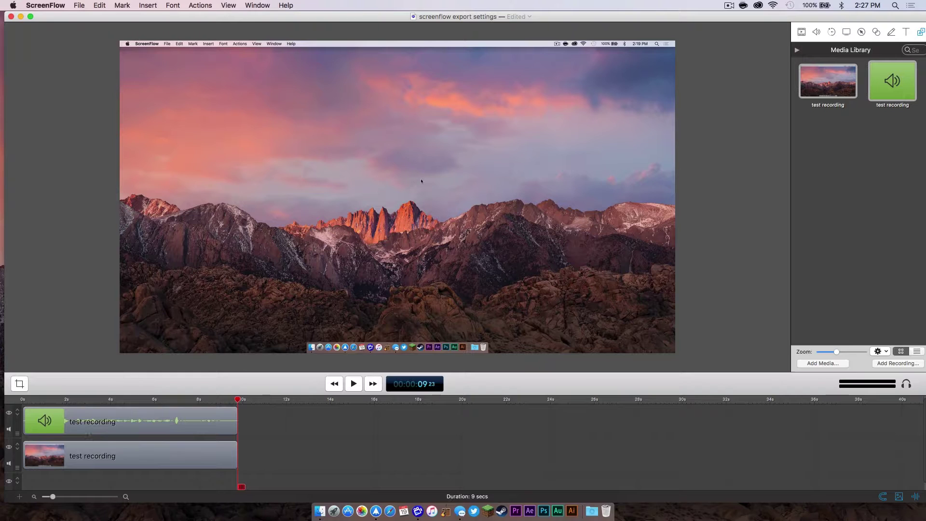
# Step: Bring up the export settings showing test recording as an MP4 on the Desktop
pyautogui.click(79, 5)
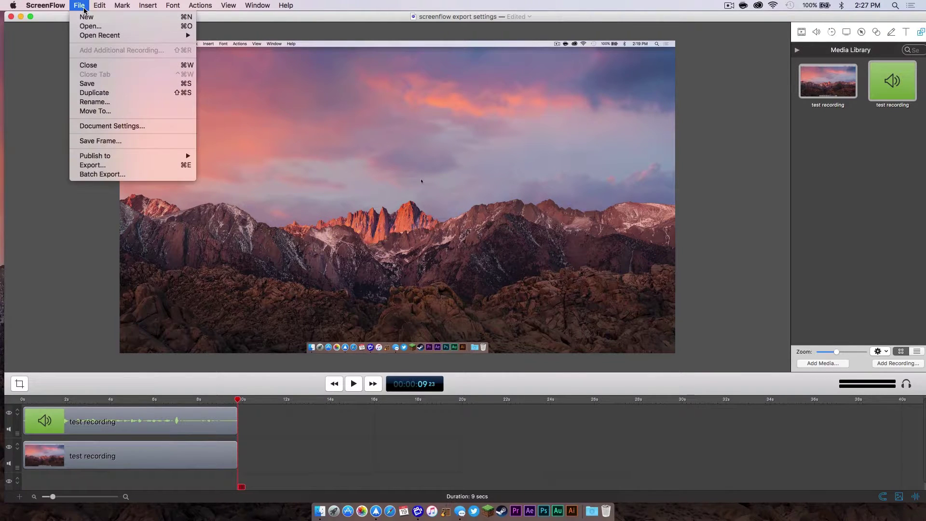
pyautogui.click(104, 166)
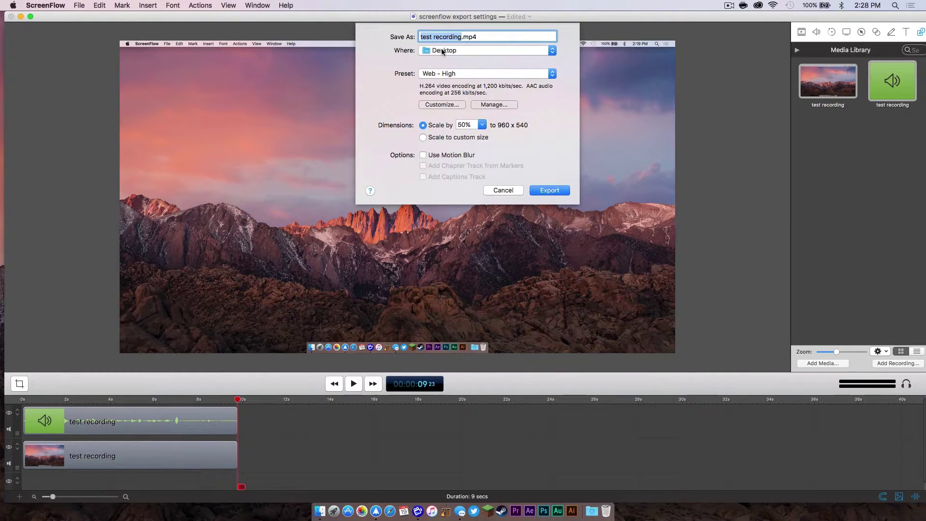
# Step: Set a 60 fps frame rate in custom encoding and select the 1200 kbit/s data rate
pyautogui.click(440, 104)
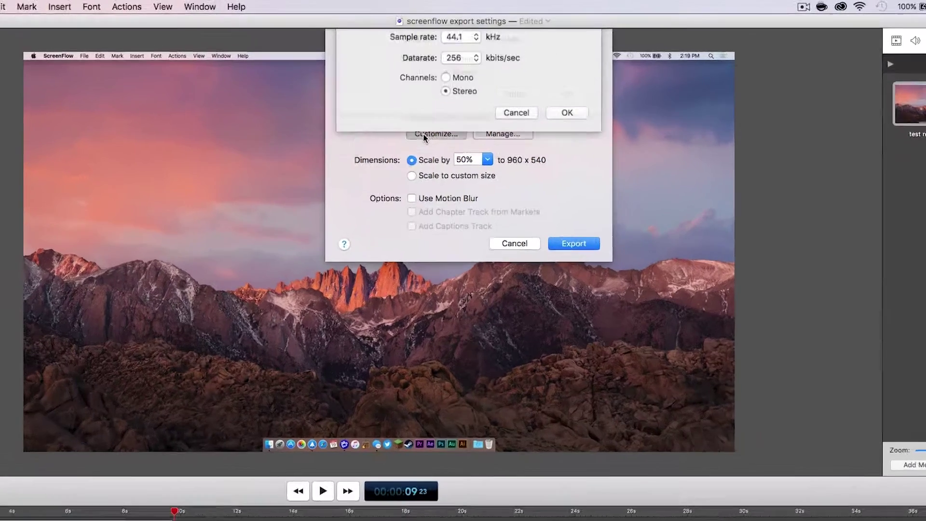
pyautogui.click(484, 102)
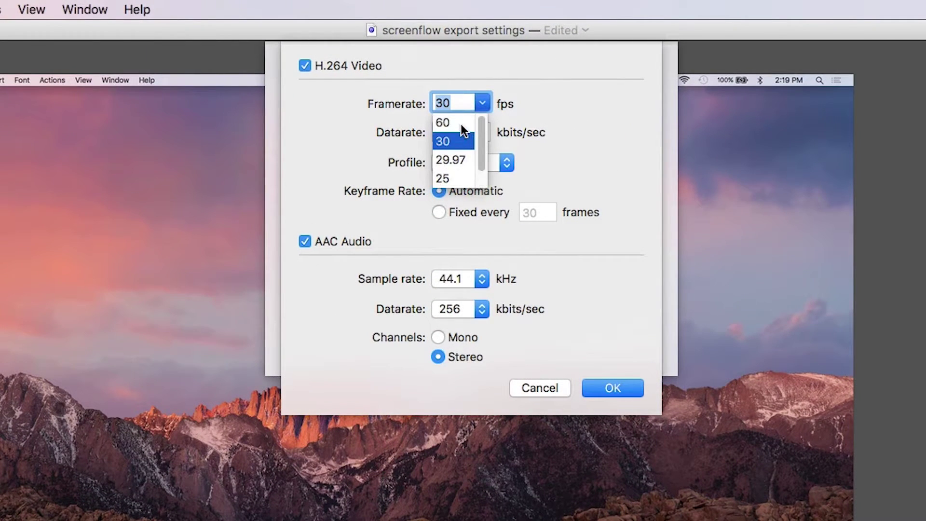
pyautogui.click(456, 121)
pyautogui.doubleClick(477, 132)
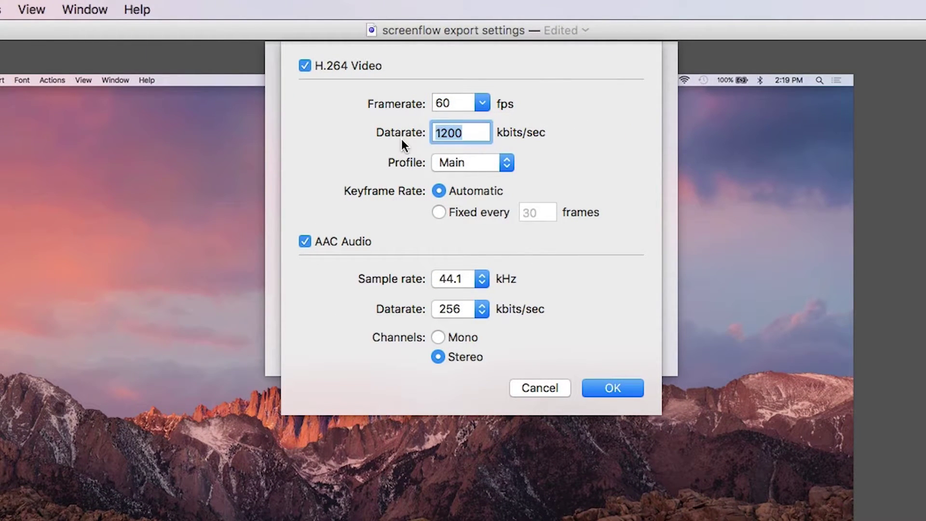
pyautogui.write('1000')
pyautogui.write('0')
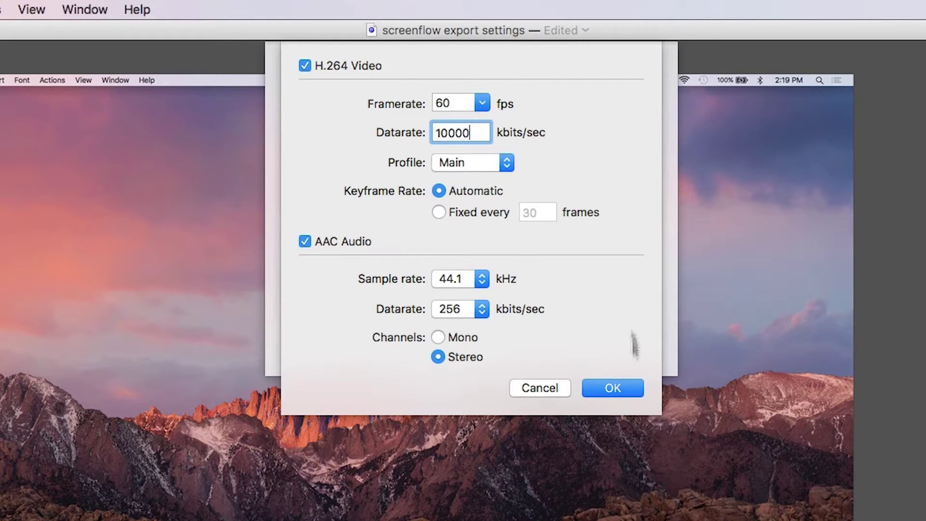
# Step: Keep the 10000 kbit/s encoding, scale to 1920 x 1080, and enable motion blur
pyautogui.click(606, 390)
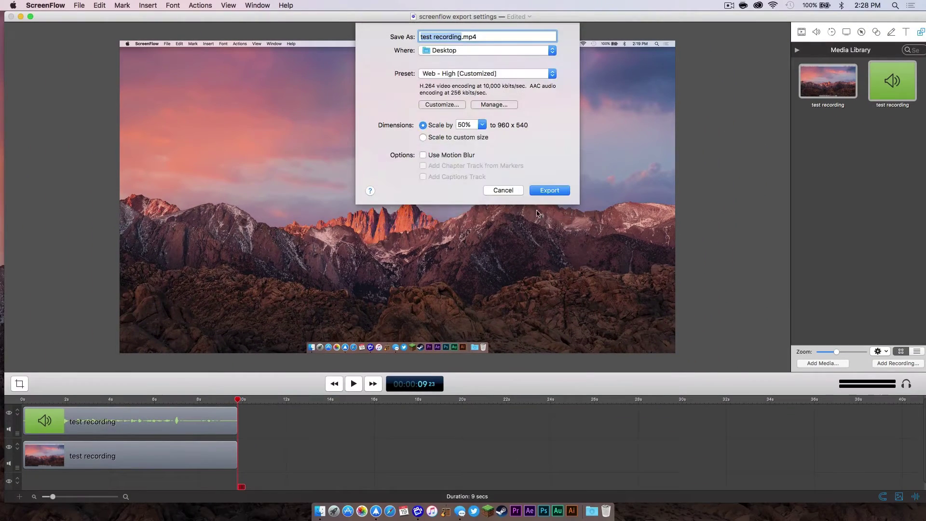
pyautogui.click(423, 138)
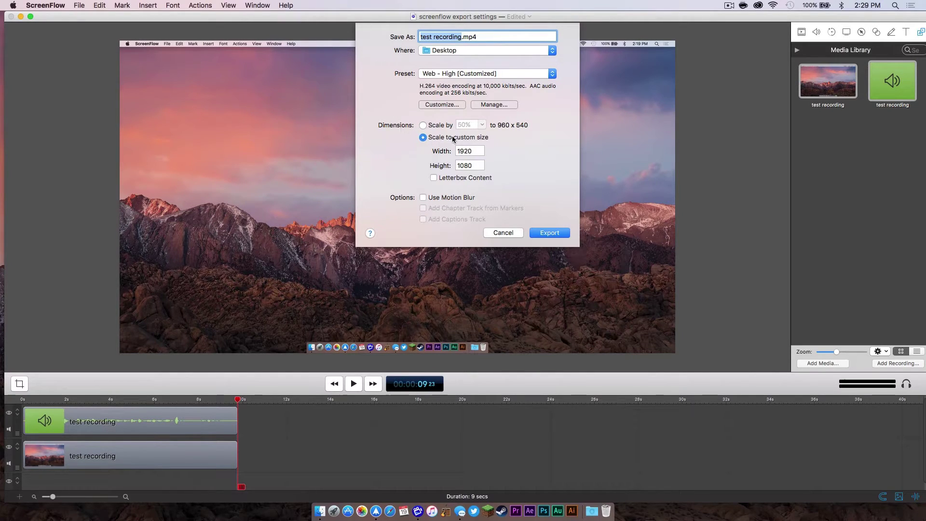
pyautogui.click(424, 198)
# Step: Export test recording.mp4 with these settings so it opens in QuickTime Player
pyautogui.click(550, 233)
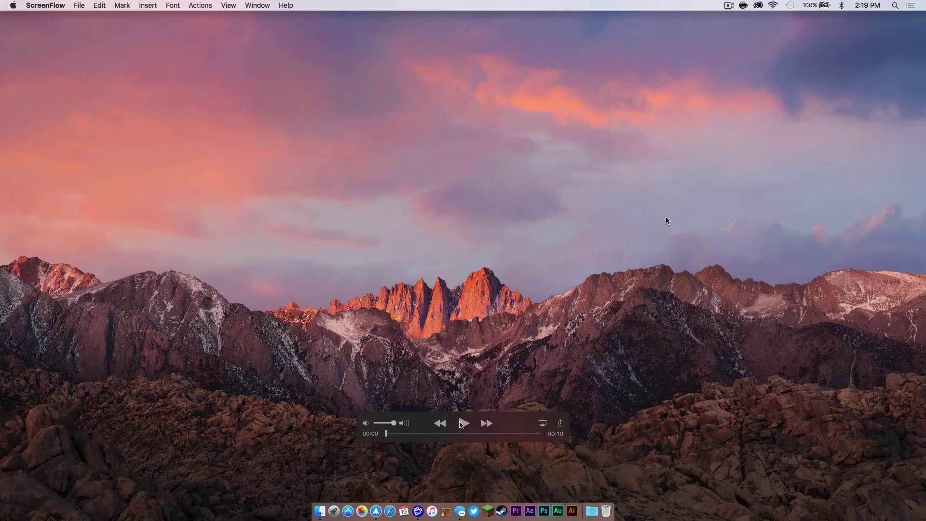
# Step: Start playback of the 10-second test recording clip
pyautogui.click(463, 423)
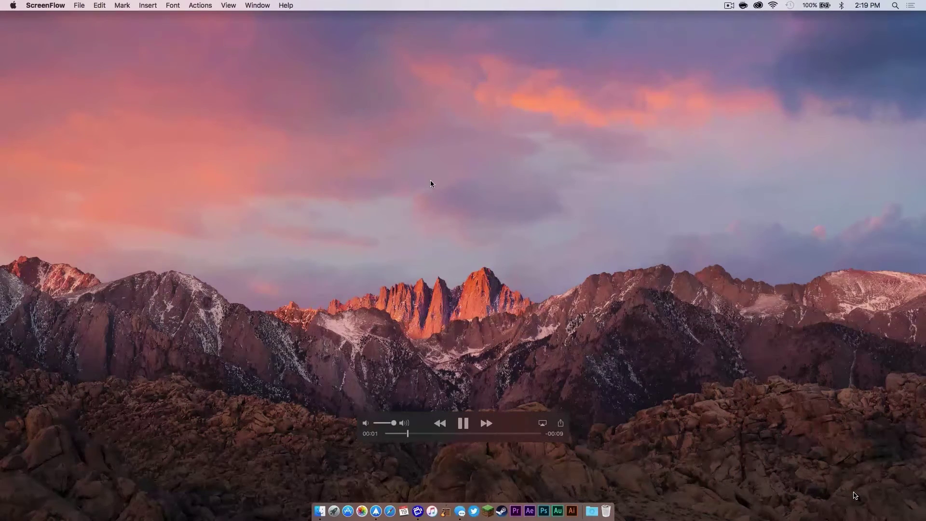